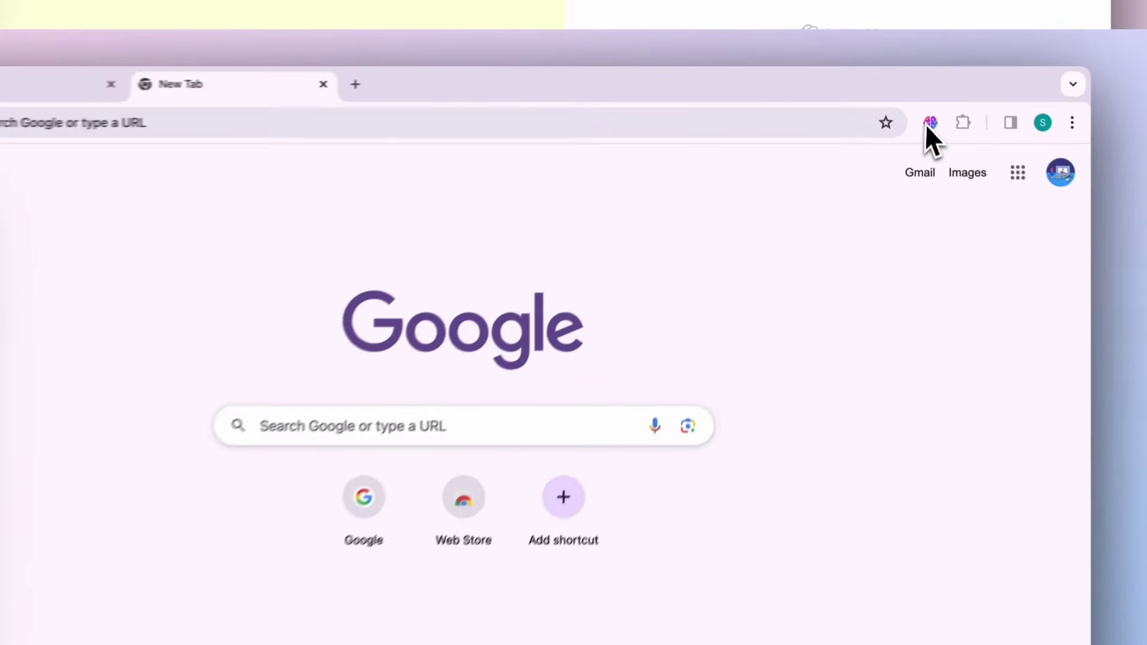
In Sider's General settings, set the access method to the logged-in ChatGPT Webapp.
click(935, 100)
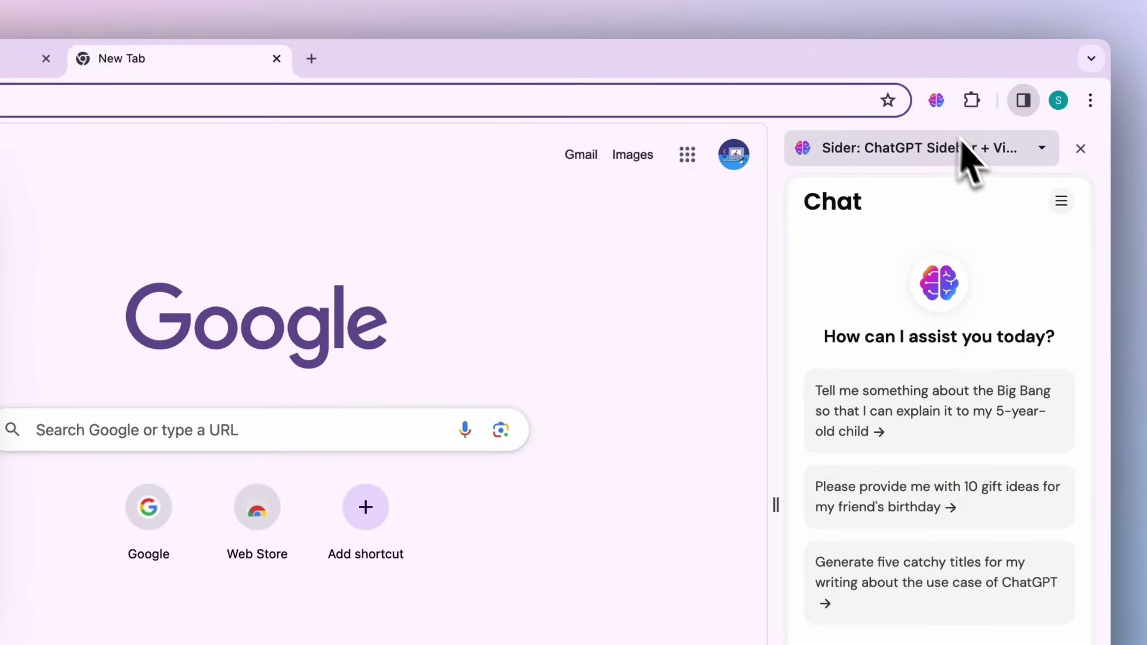
click(1060, 200)
click(978, 408)
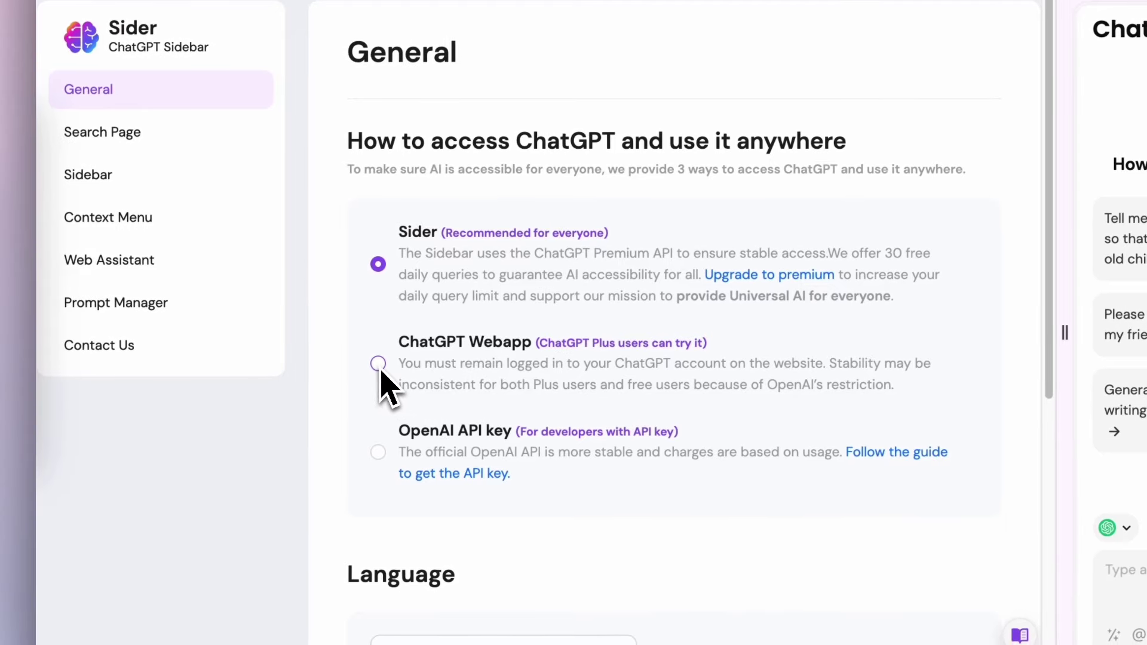
click(377, 364)
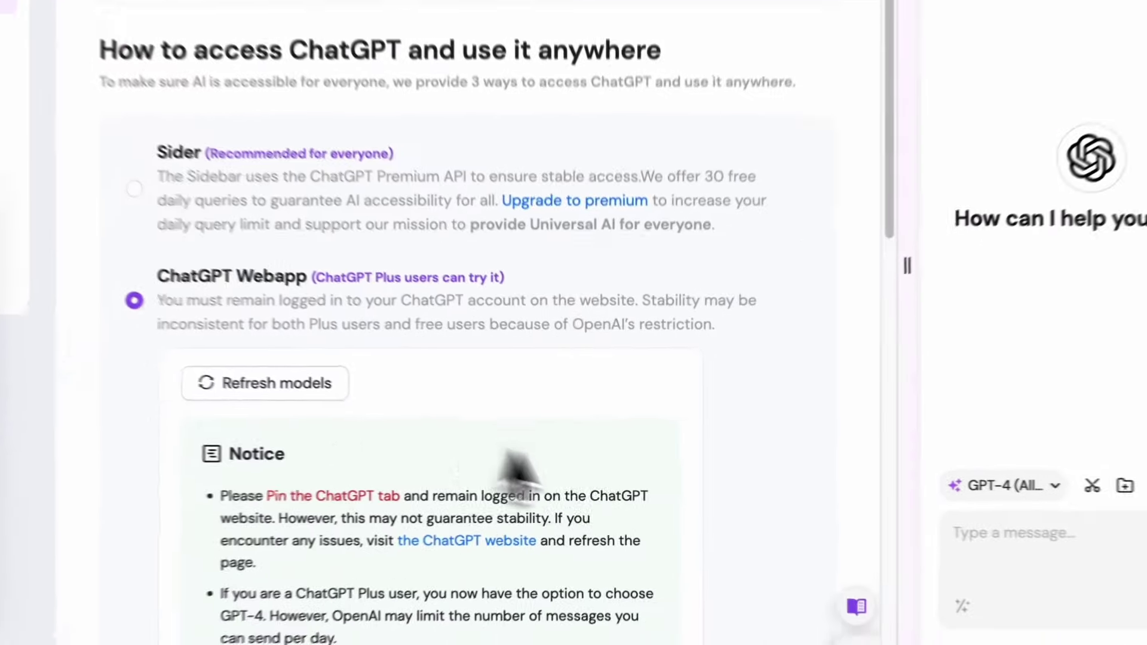
Show the dropdown of available models and GPTs.
click(798, 426)
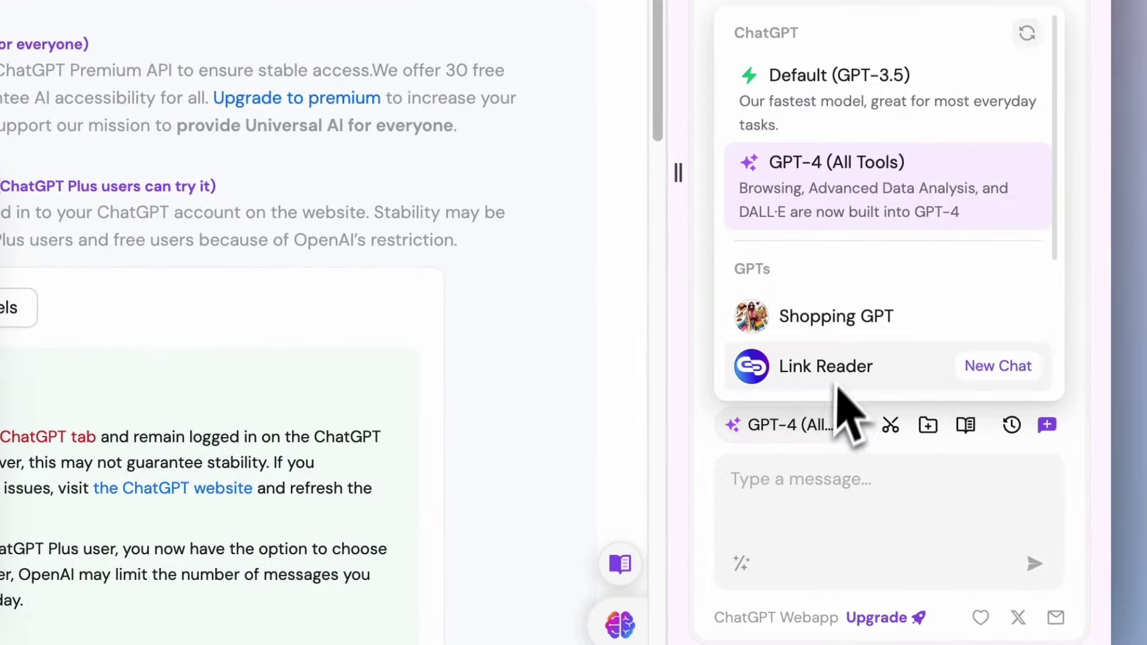
scroll(897, 269, down, 3)
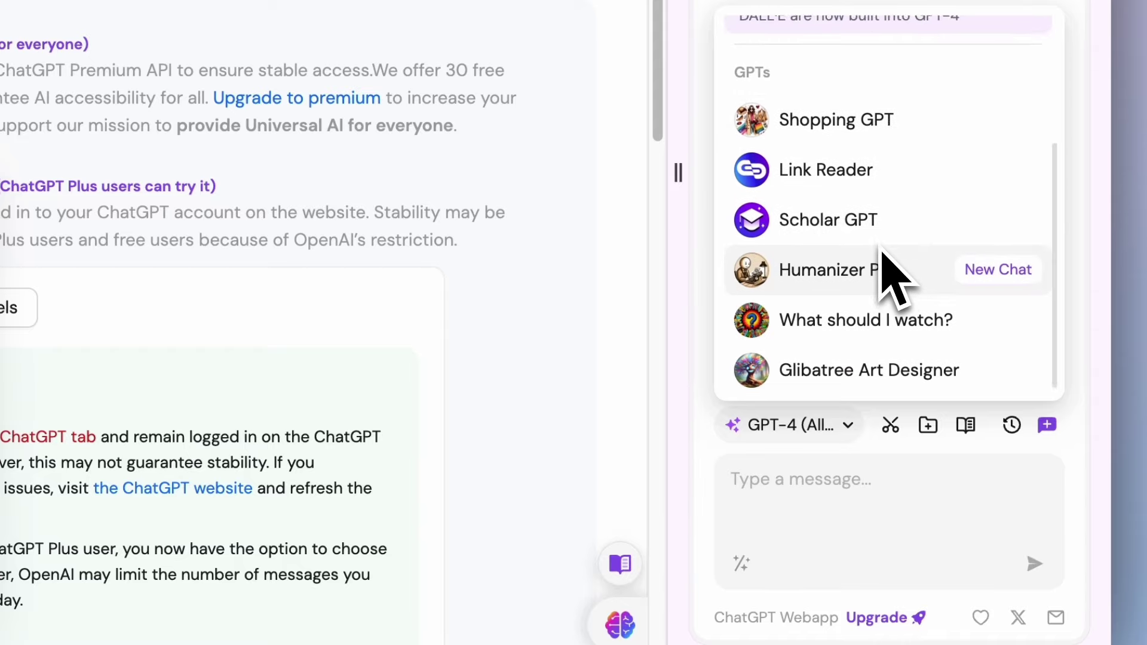
scroll(897, 273, up, 3)
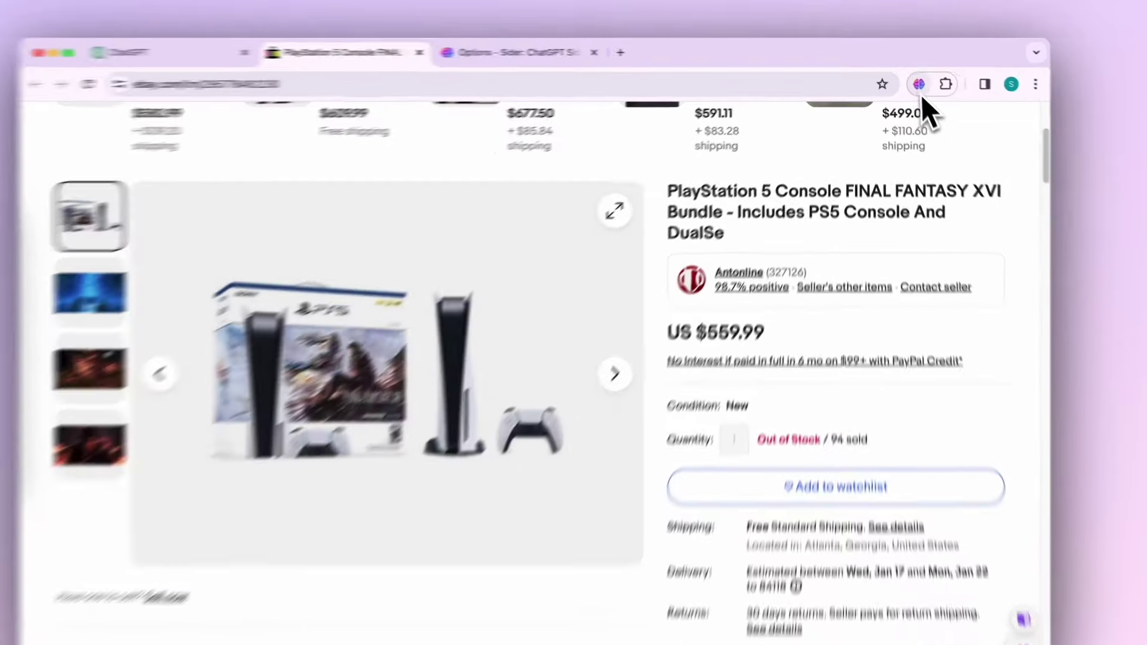
Open Sider on the eBay PS5 page and choose Shopping GPT from the GPT-4 dropdown.
click(912, 80)
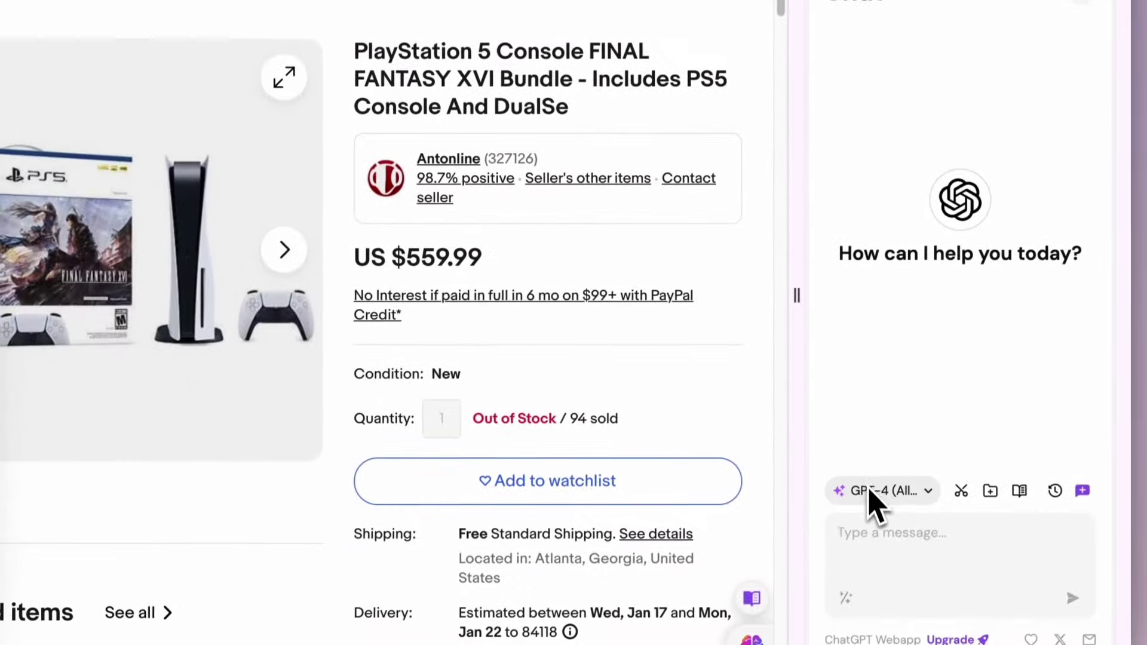
click(879, 491)
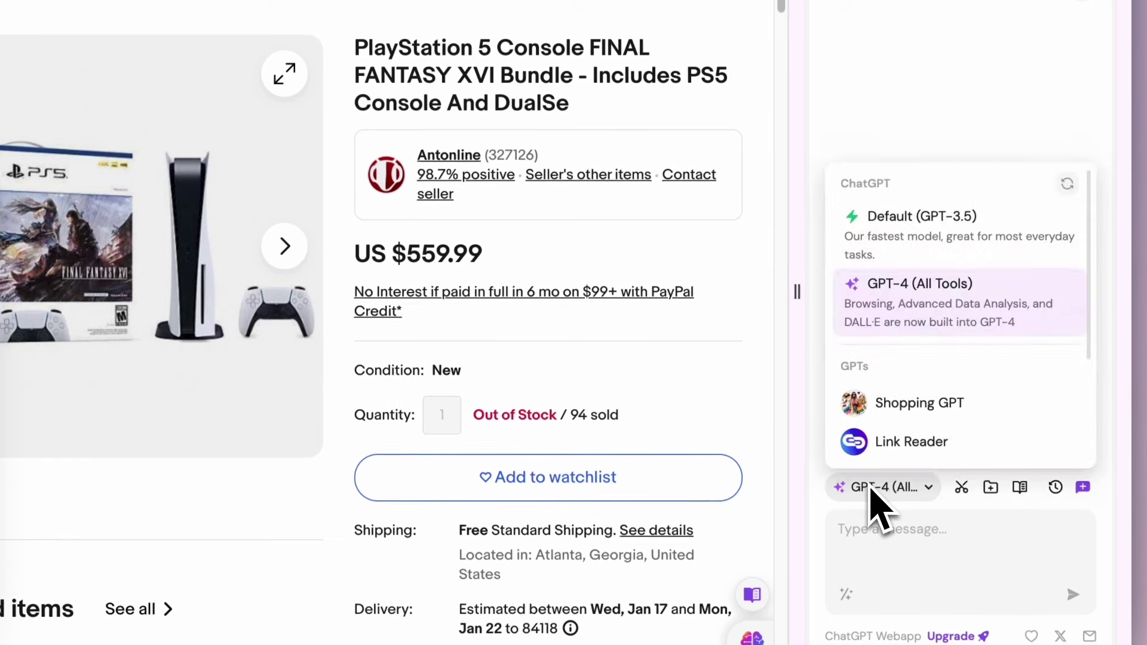
click(920, 403)
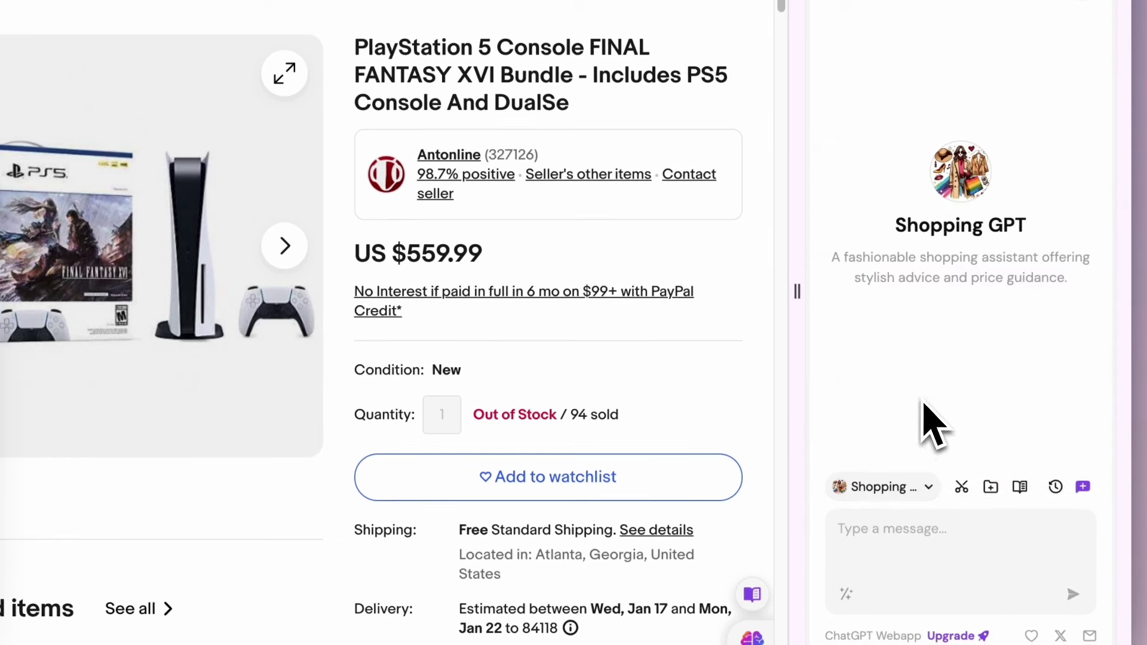
Screenshot the listing's photo, title and price area and start a message to Shopping GPT.
click(963, 487)
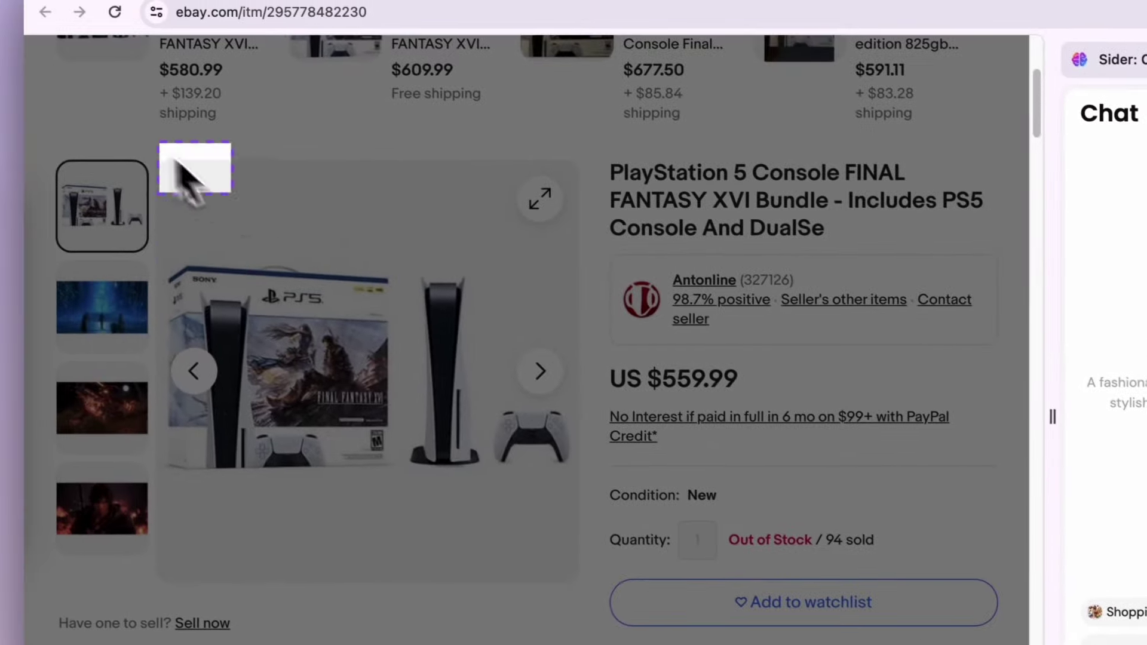
drag(5, 36, 833, 474)
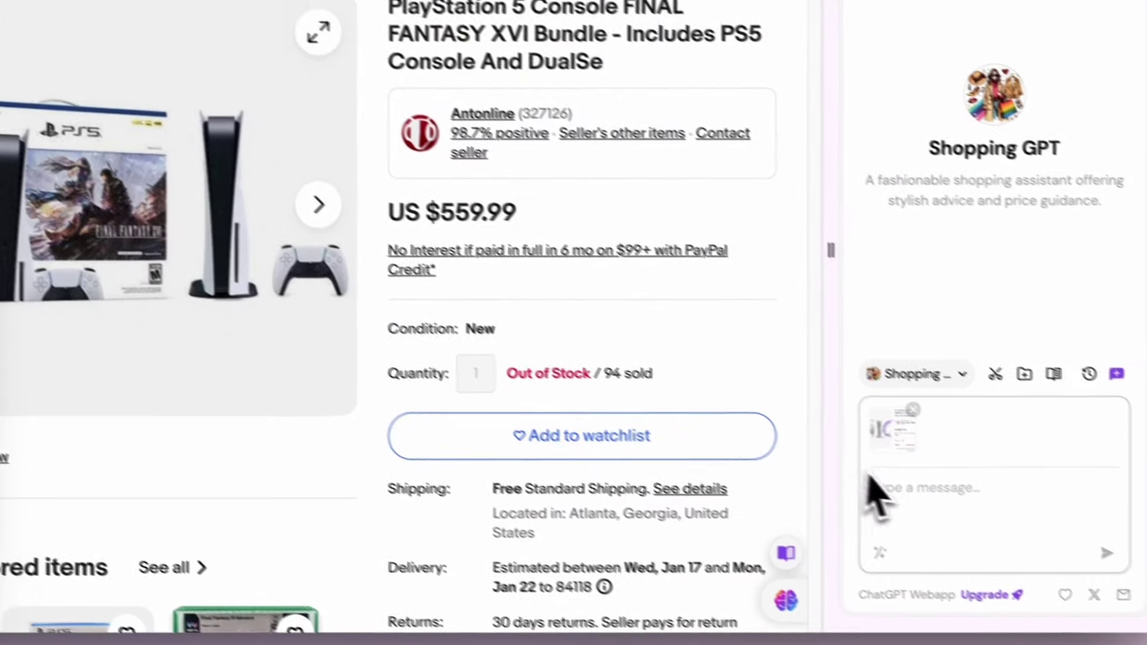
click(951, 505)
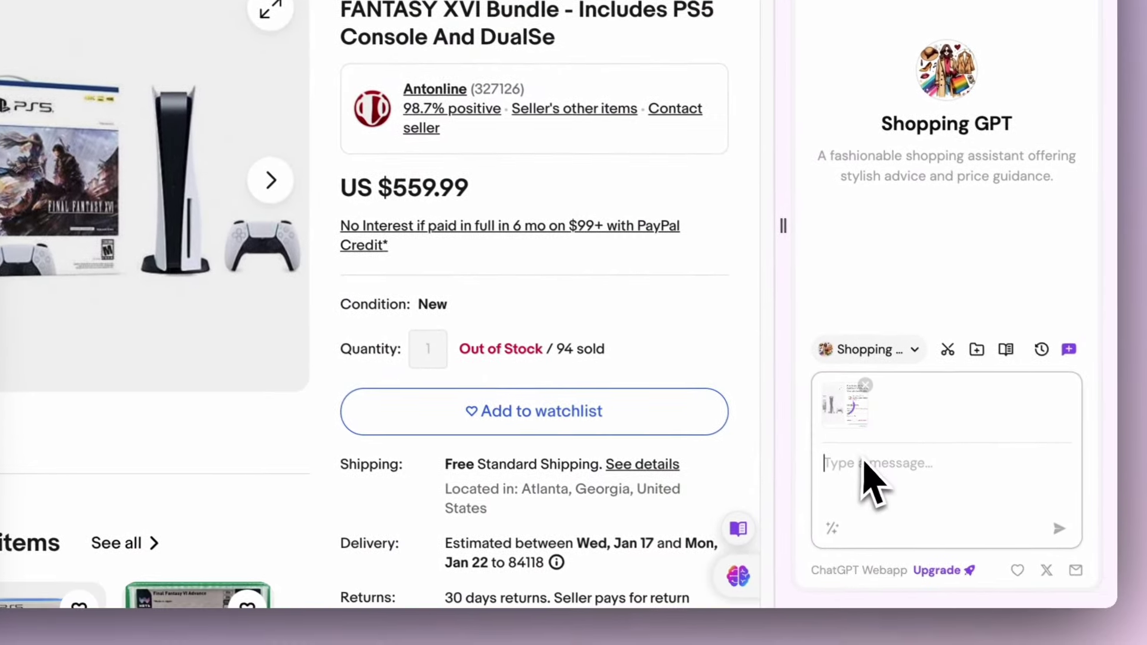
text(find me a bet)
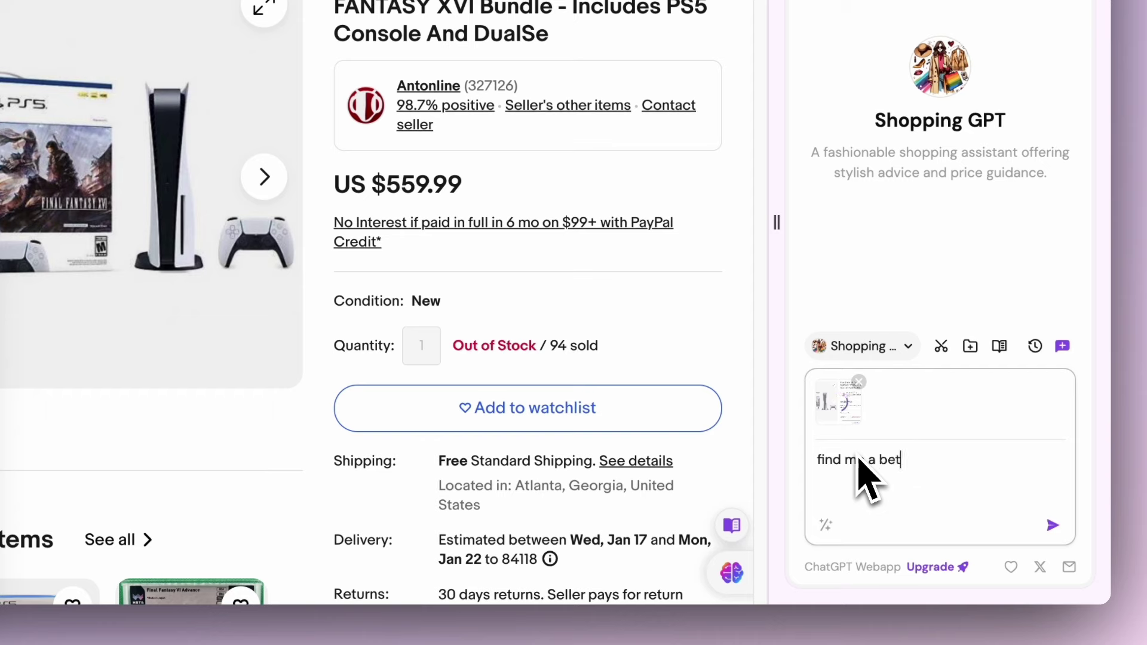
text(ter deal)
Send the screenshot with 'find me a better deal' to Shopping GPT.
key(Return)
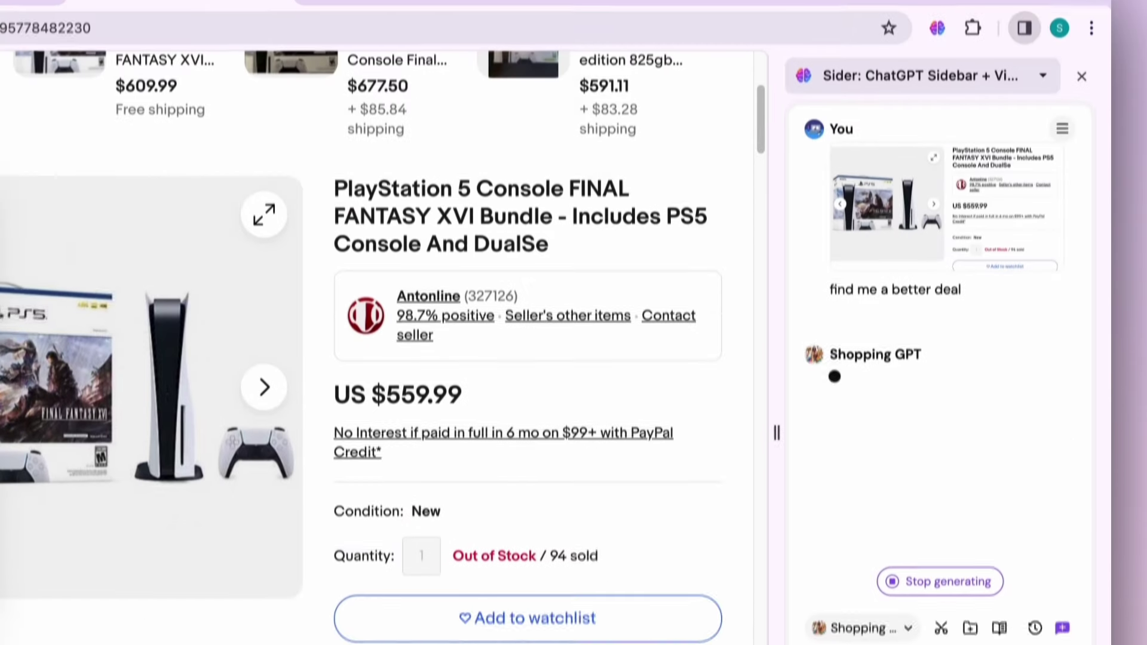